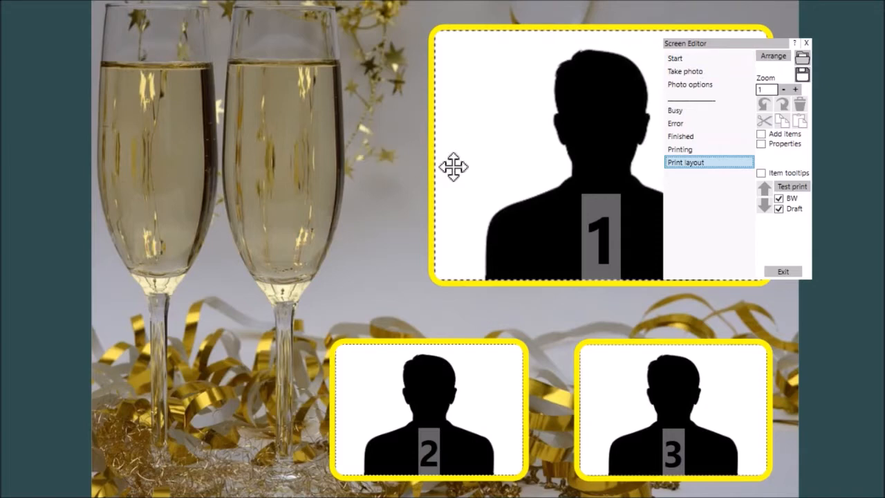
Shift photo placeholders 1, 2 and 3 slightly to the left within the champagne print layout
left_click(517, 128)
left_click_drag(462, 112, 488, 129)
left_click_drag(457, 388, 444, 392)
left_click_drag(609, 412, 605, 417)
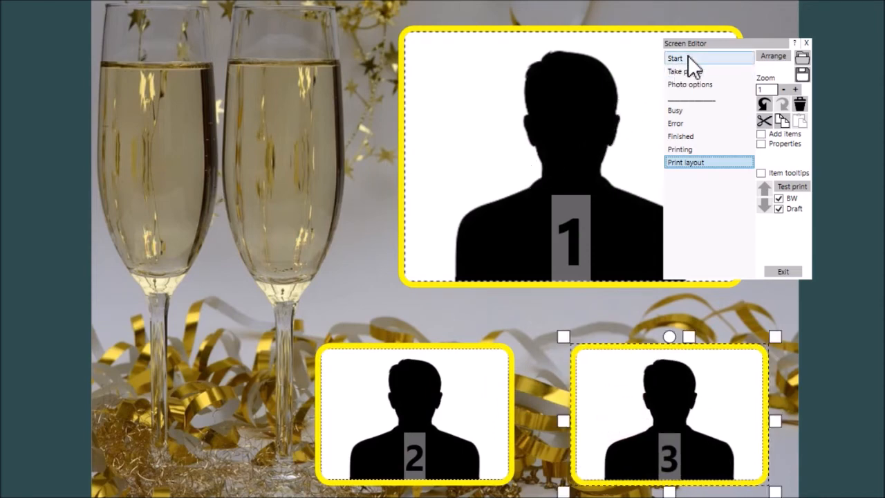
Add a print layouts item to the Photo options screen and place it between the tilted photos and the layout preview
left_click(707, 89)
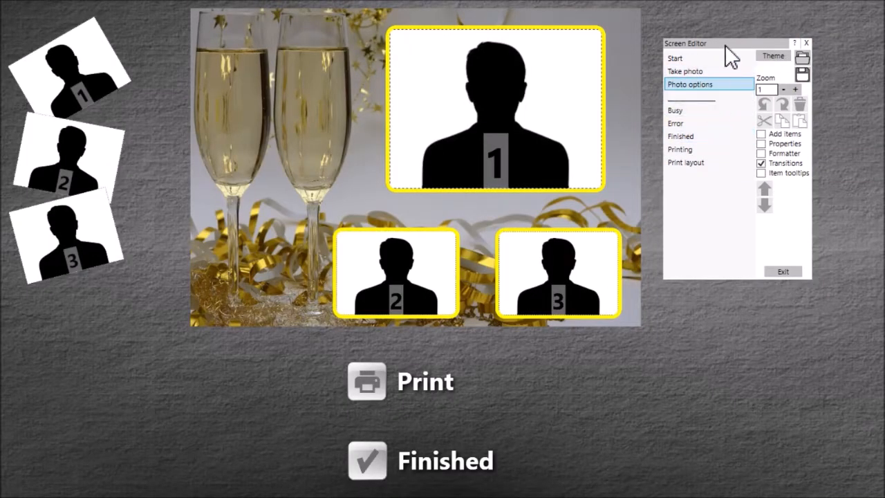
left_click_drag(729, 43, 767, 45)
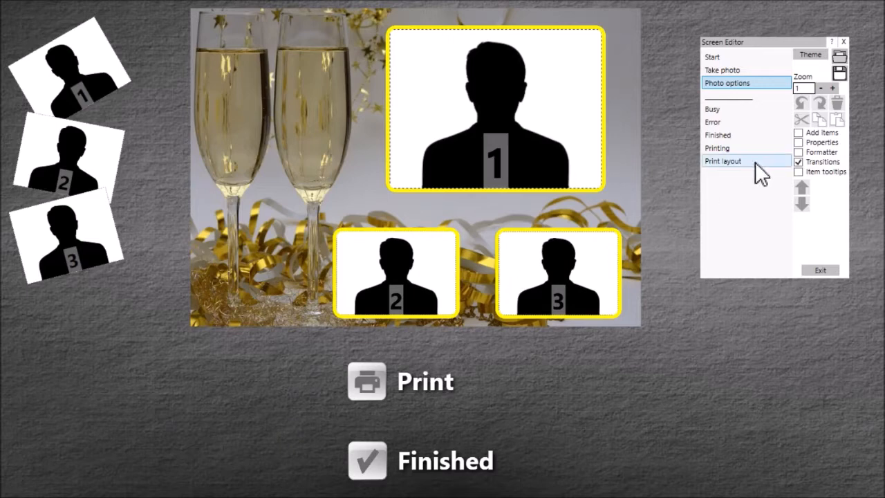
left_click(823, 133)
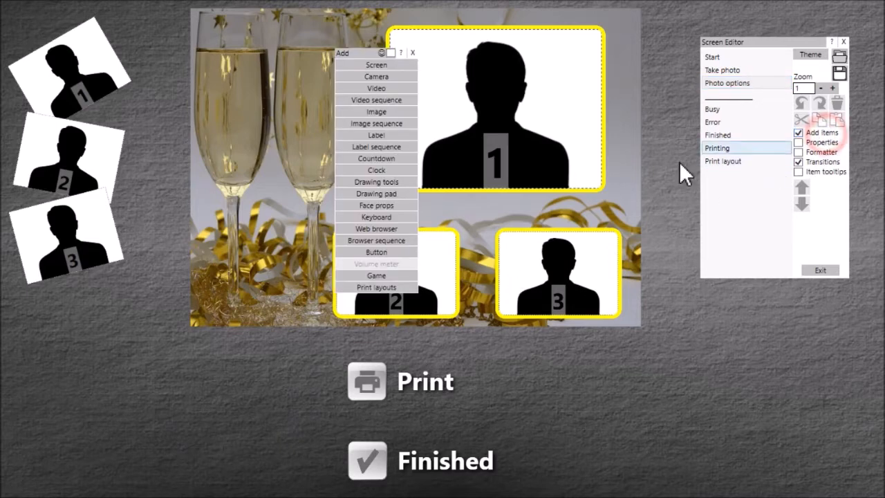
left_click(395, 289)
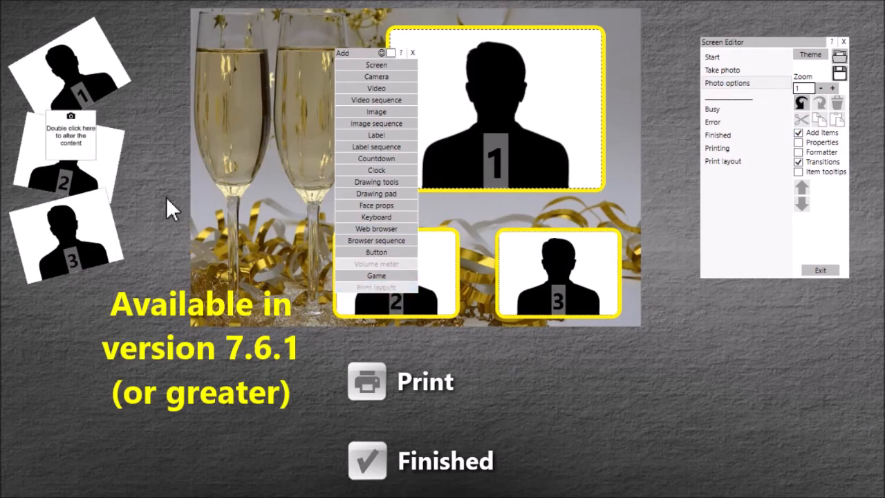
left_click_drag(72, 135, 158, 195)
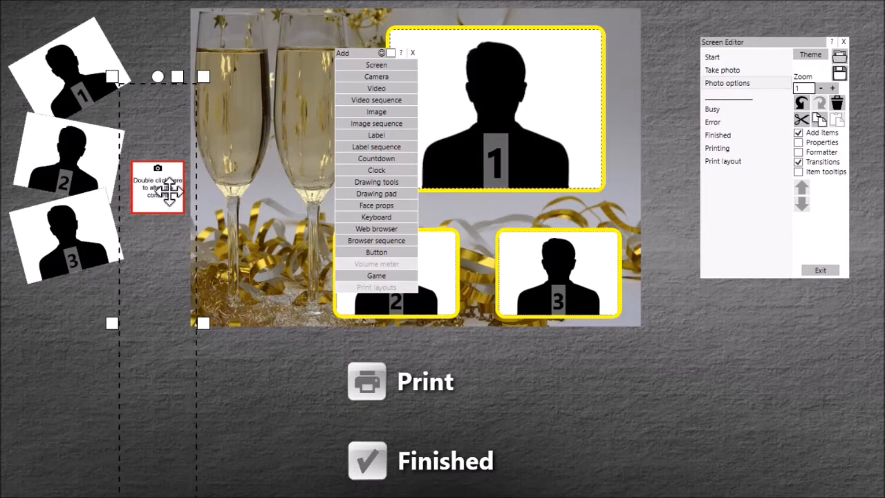
Fill the print layouts item with four layout files: the framed examples, the gallery wall, the champagne layout and the pink wedding layout
double_click(169, 194)
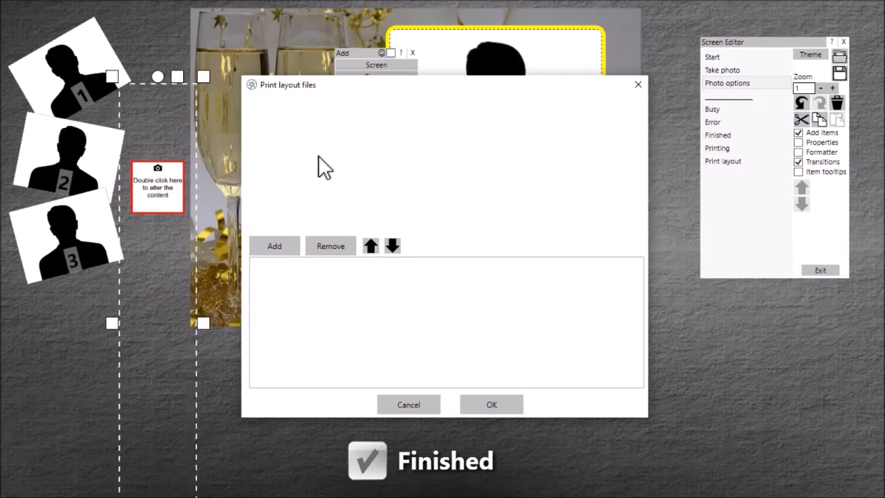
left_click(277, 246)
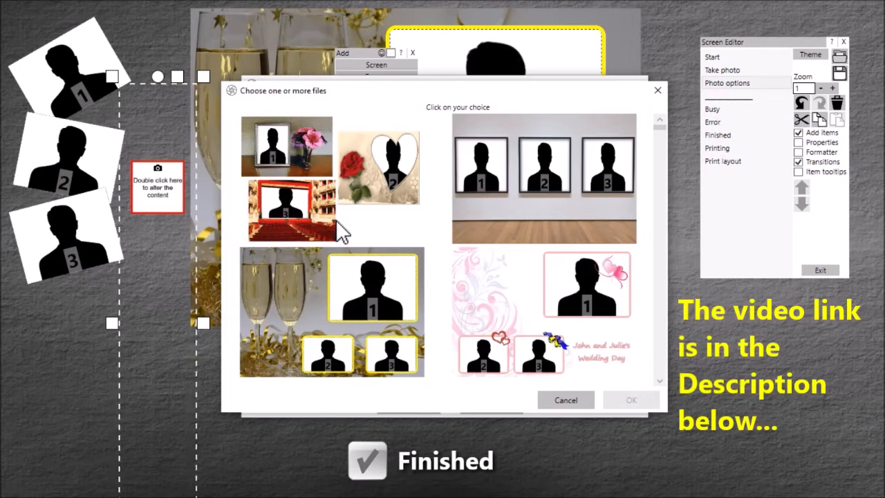
left_click(391, 208)
left_click(373, 297)
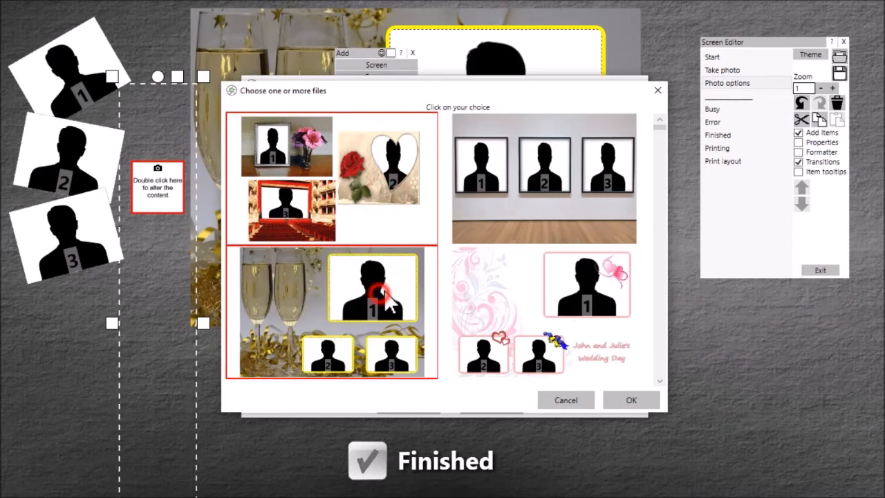
left_click(493, 323)
left_click(529, 187)
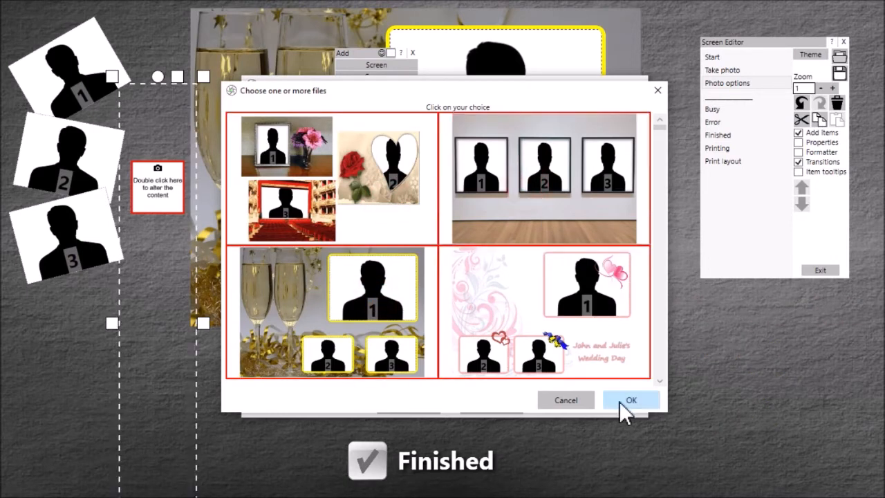
left_click(622, 400)
Preview the added layout files and move the pink wedding layout to the top of the list
left_click(462, 266)
left_click(471, 278)
left_click(476, 291)
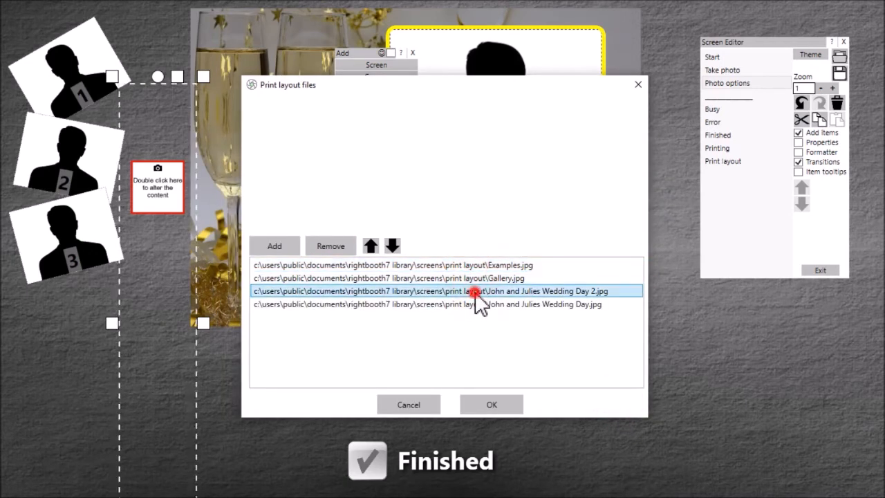
left_click(478, 305)
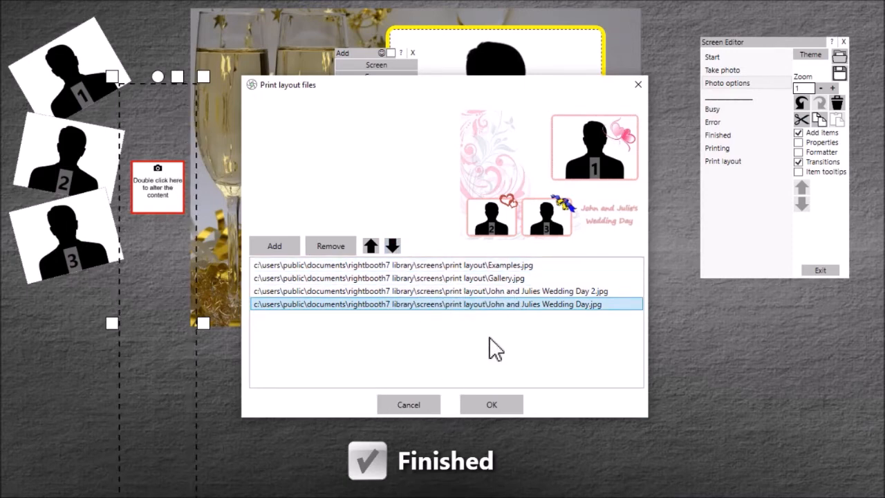
left_click(369, 246)
left_click(370, 246)
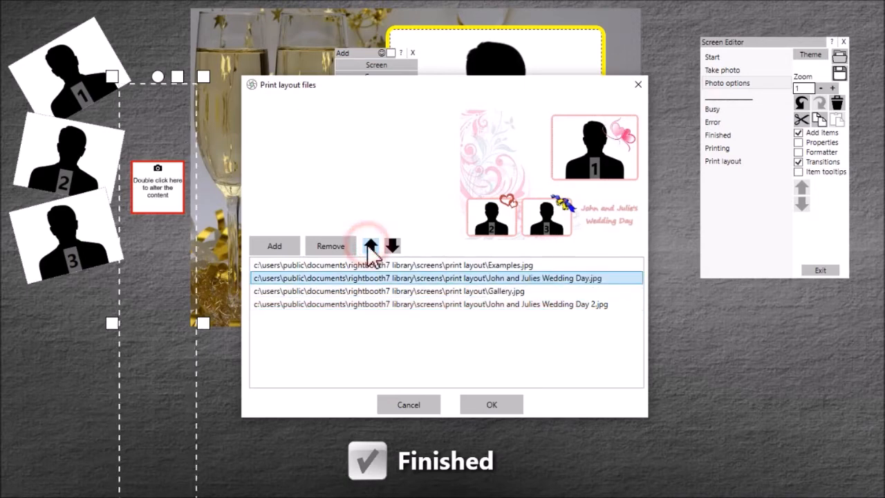
left_click(369, 246)
Move the champagne wedding layout to the top of the list, preview the remaining files and accept the layout list
left_click(519, 308)
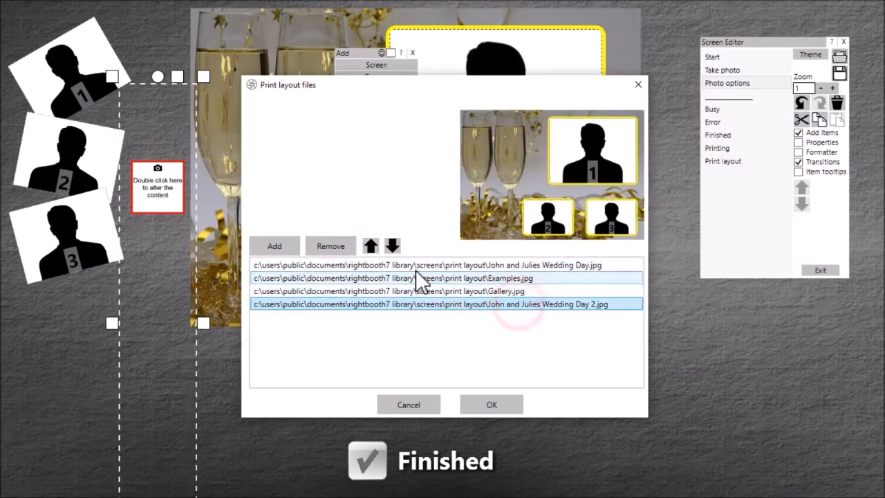
left_click(371, 246)
left_click(371, 246)
left_click(372, 246)
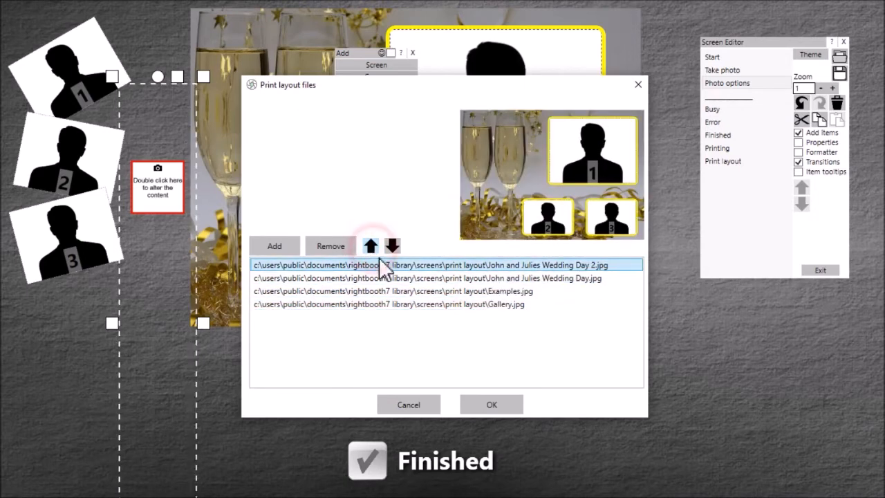
left_click(467, 293)
left_click(475, 307)
left_click(475, 291)
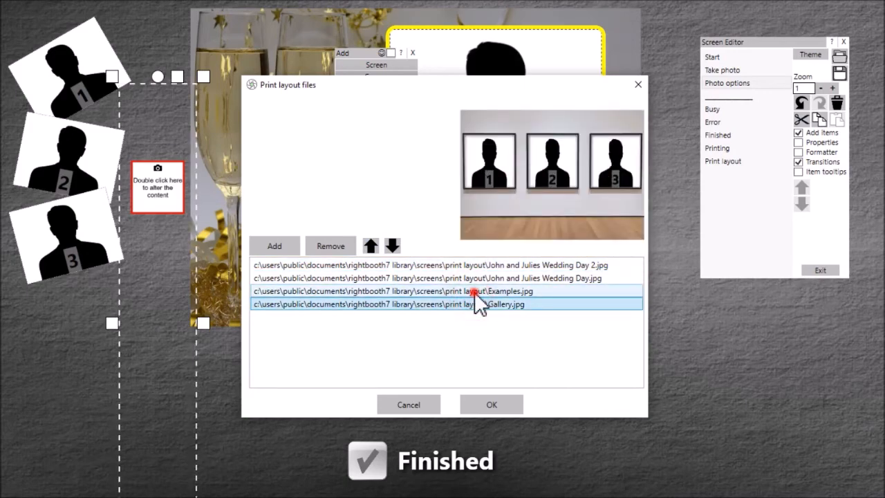
left_click(504, 404)
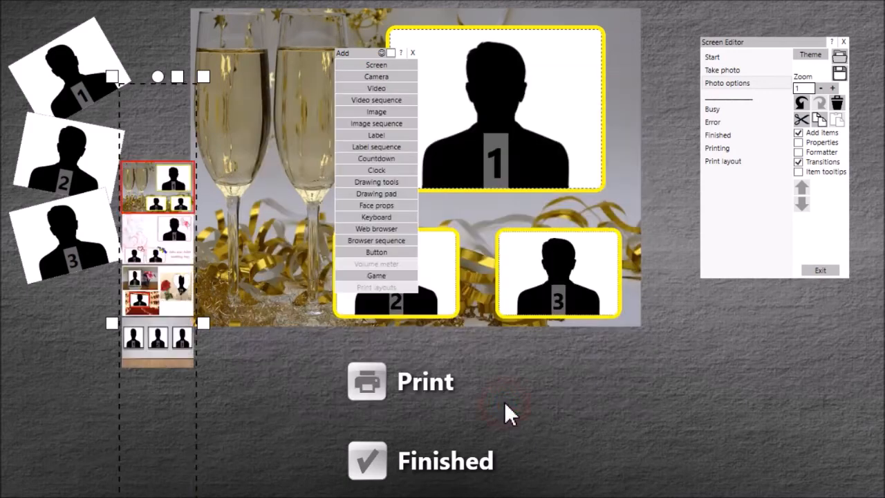
Widen the layout grid to enlarge its thumbnails and close the Add window
left_click_drag(206, 322, 269, 320)
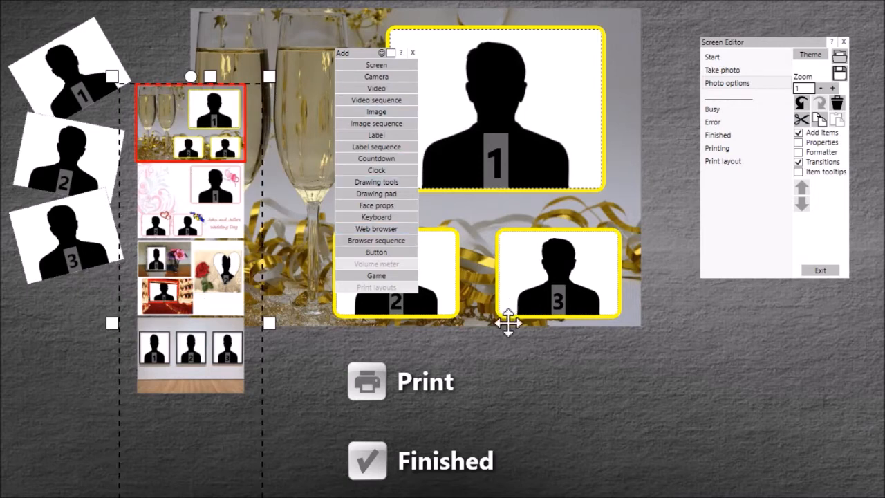
left_click(414, 50)
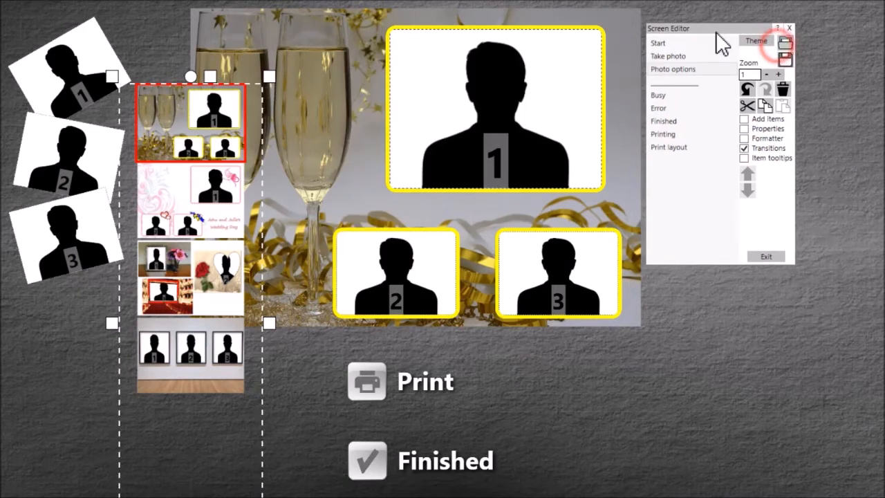
Move the Print and Finished buttons together to the empty area right of the layout preview's upper half
left_click_drag(774, 43, 505, 38)
left_click_drag(318, 352, 470, 487)
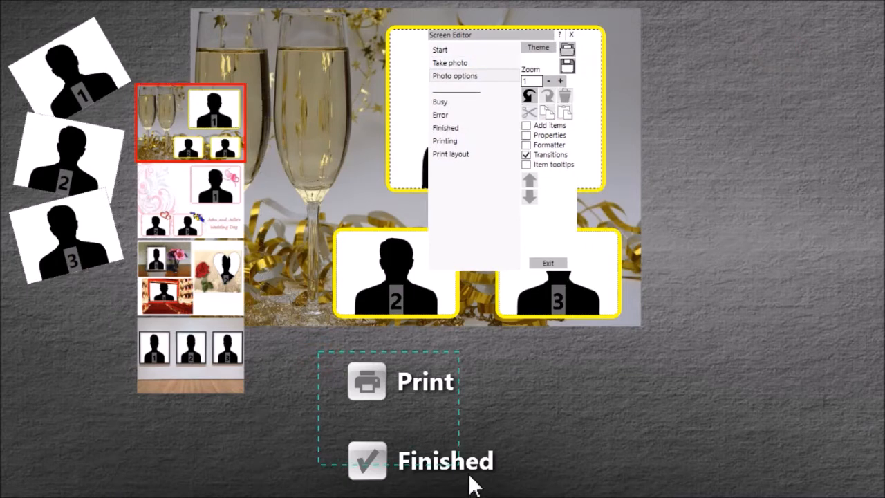
left_click_drag(368, 380, 702, 80)
Arrange the print layout grid in 1 row and 4 columns
left_click_drag(207, 126, 242, 122)
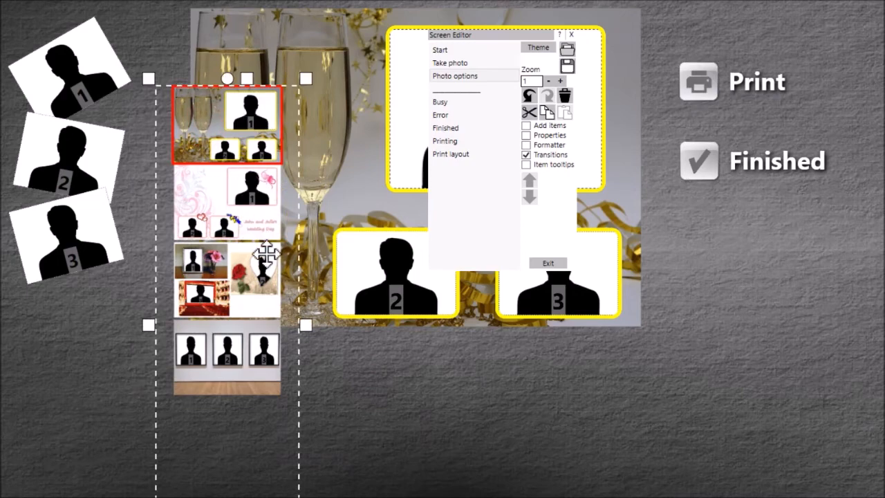
left_click(247, 285)
left_click(547, 135)
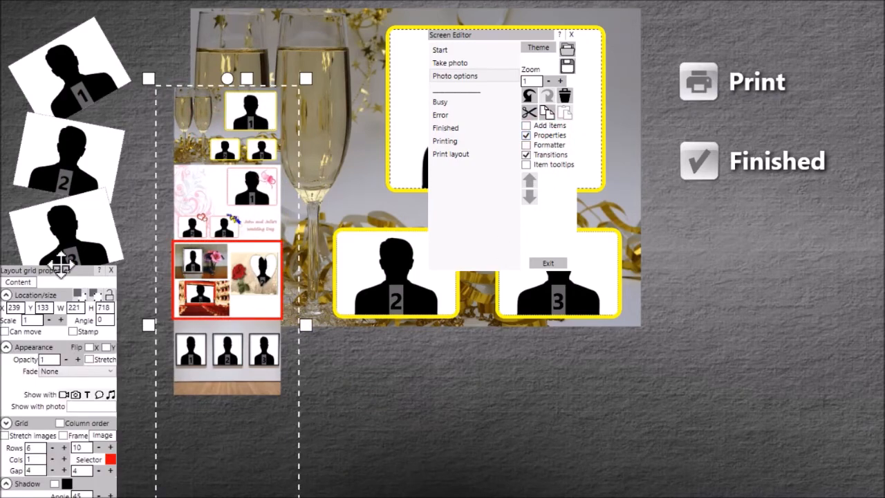
left_click_drag(89, 271, 392, 20)
left_click_drag(482, 38, 521, 32)
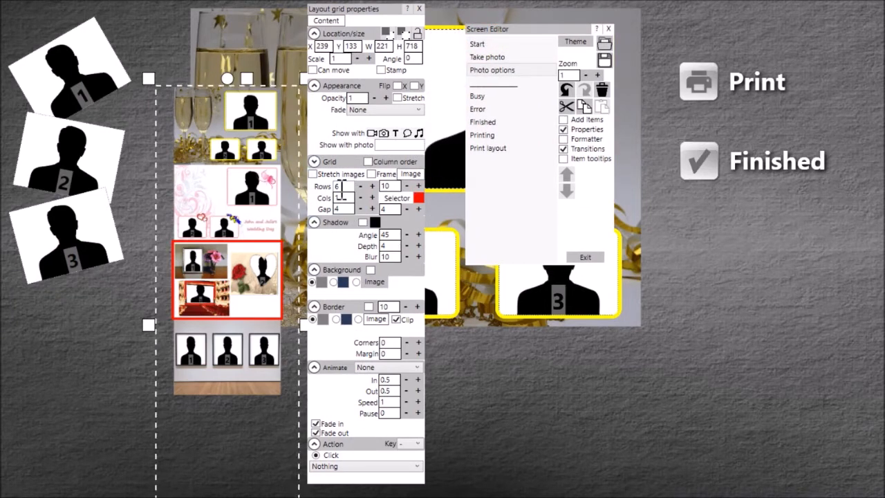
left_click_drag(344, 187, 327, 187)
type("1")
left_click(346, 198)
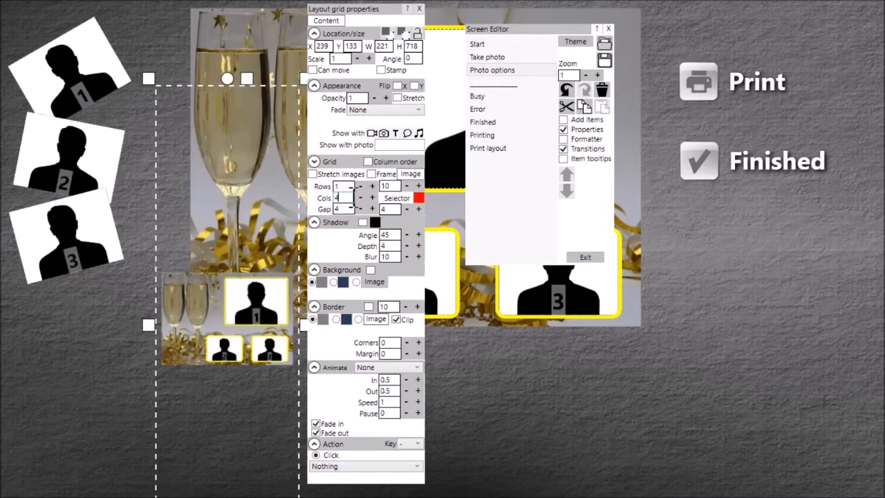
type("4")
left_click(342, 186)
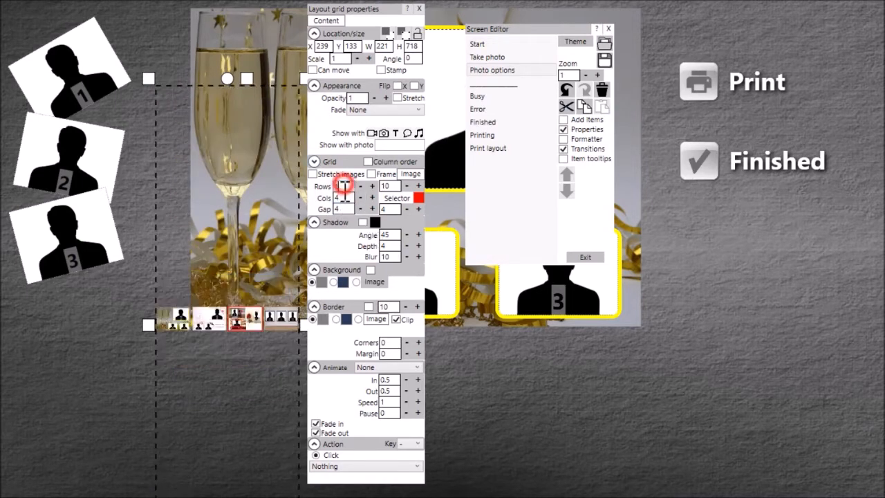
Resize the layout grid to about 908 by 191 and place it below the layout preview at about X 207, Y 570
left_click_drag(304, 325, 754, 361)
left_click_drag(533, 356, 526, 235)
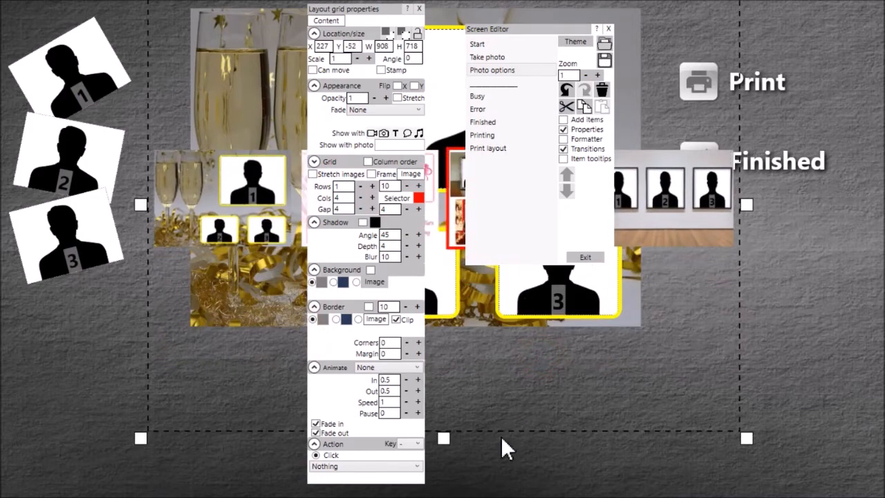
left_click_drag(446, 437, 466, 156)
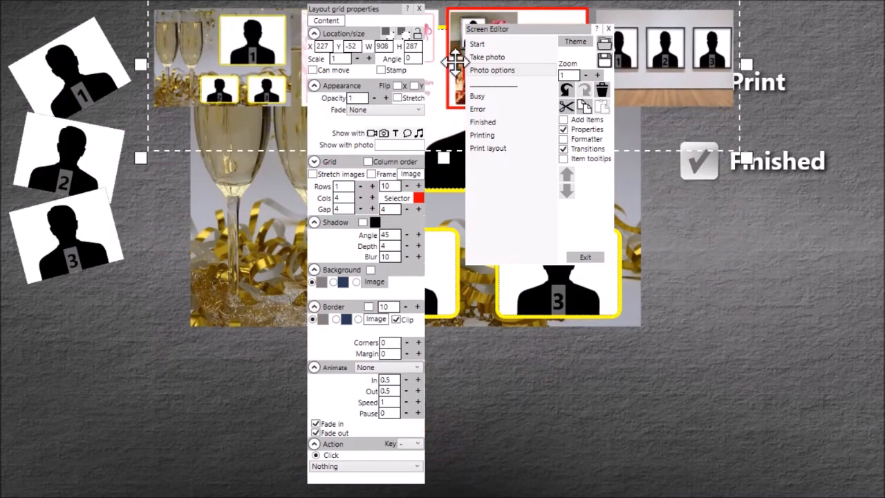
left_click_drag(455, 62, 449, 448)
left_click_drag(370, 21, 72, 25)
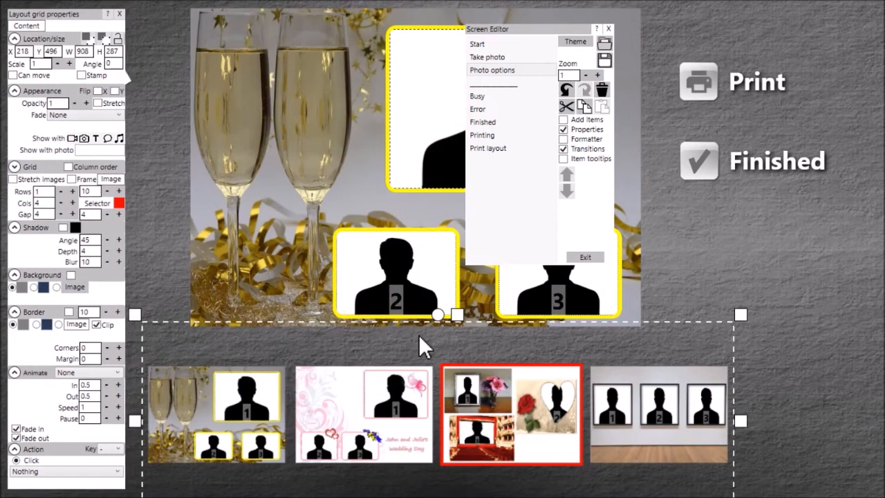
left_click_drag(451, 315, 454, 383)
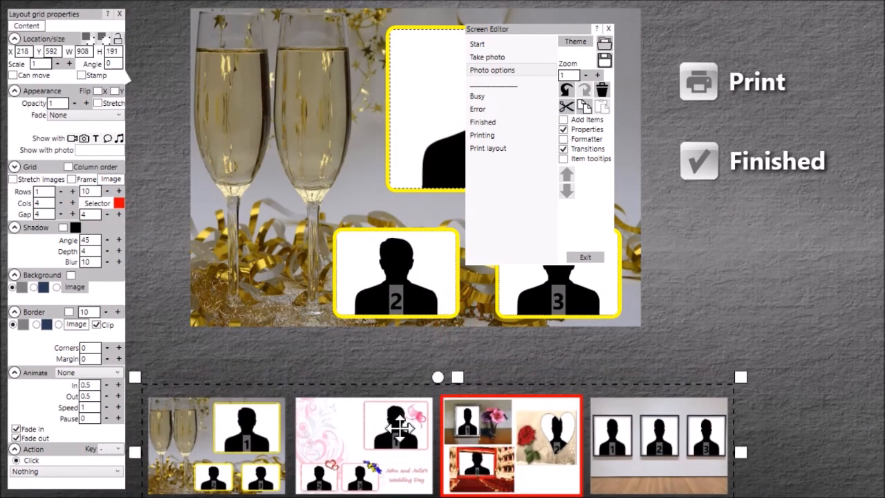
left_click_drag(400, 429, 394, 414)
Add a text label to the screen and replace its placeholder content with "Choose a print layout"
left_click(573, 121)
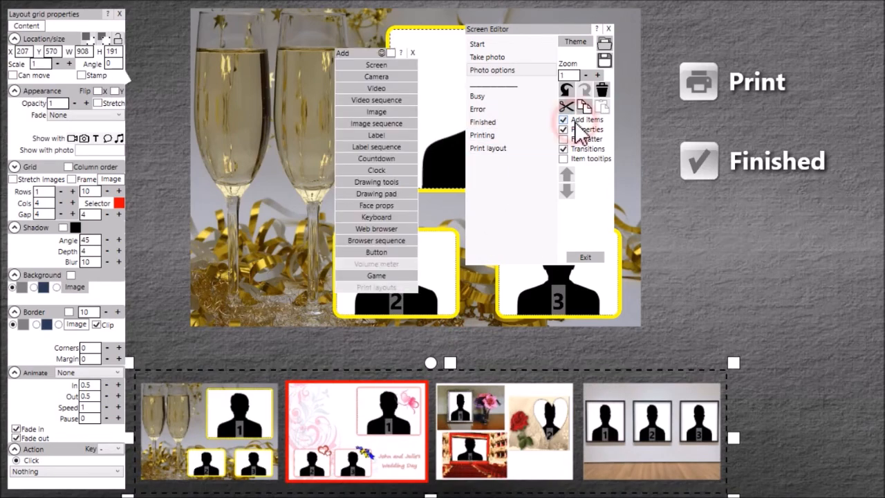
left_click(394, 134)
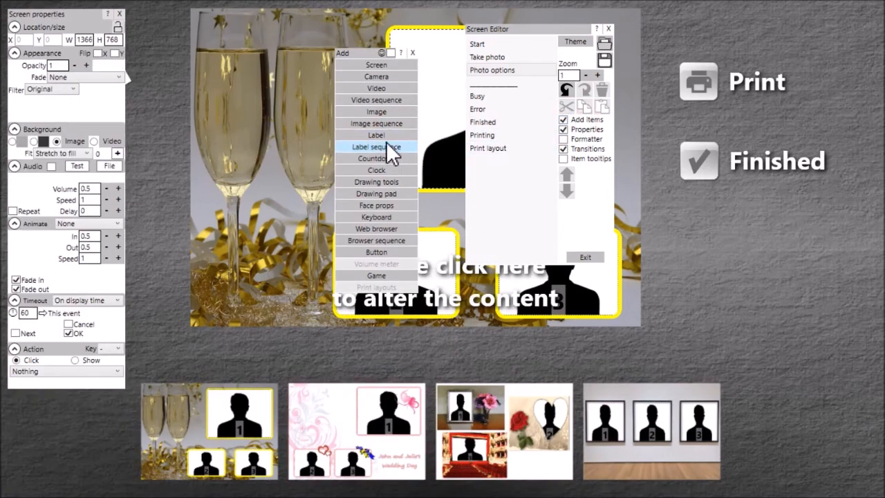
double_click(448, 295)
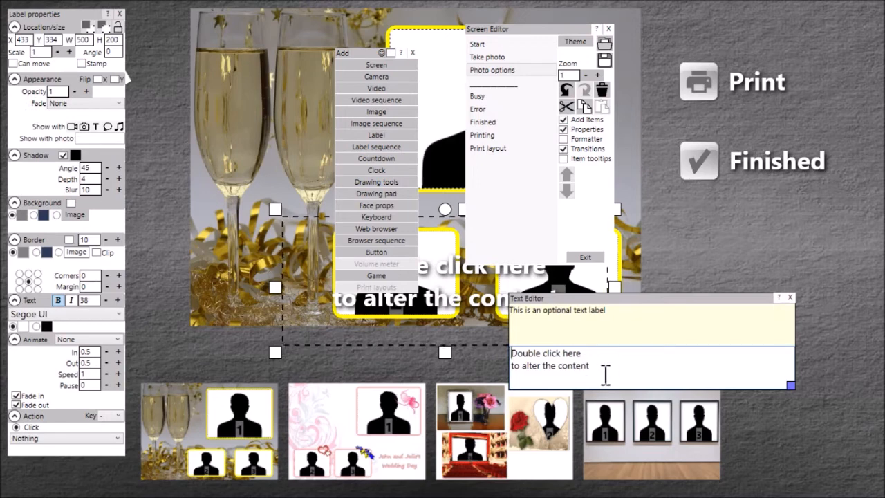
left_click_drag(605, 374, 468, 354)
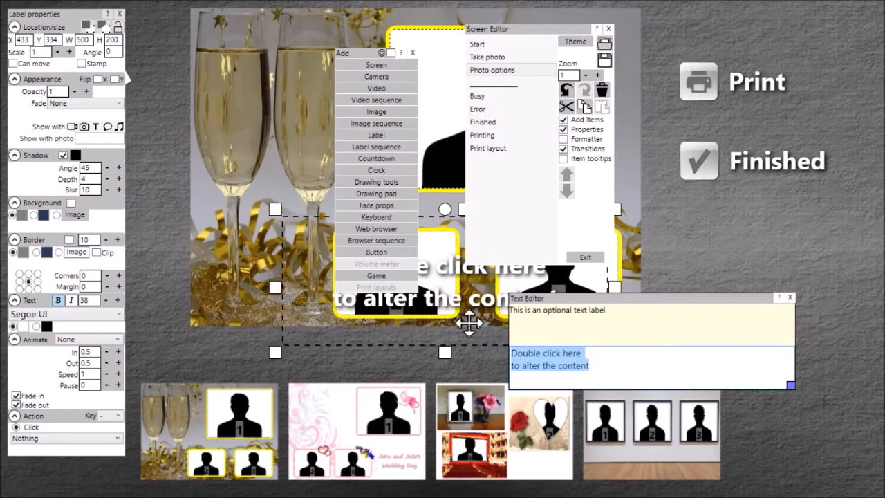
key("BackSpace")
type("C")
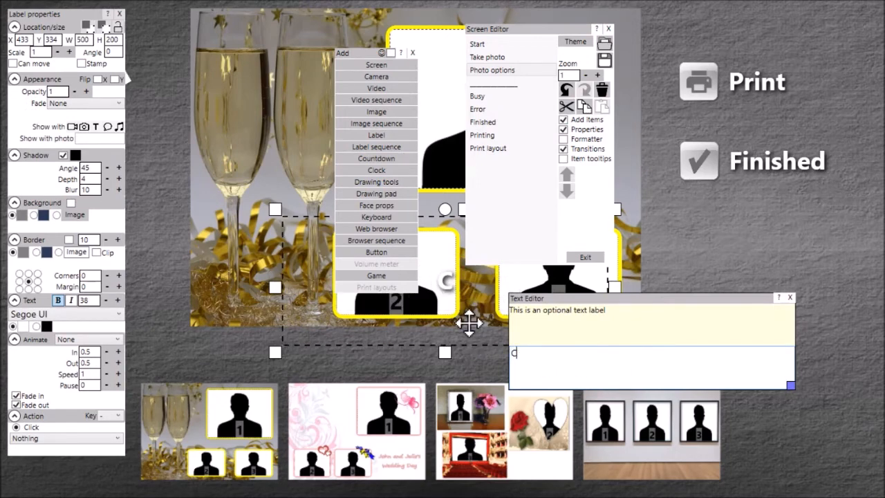
type("hoose a p")
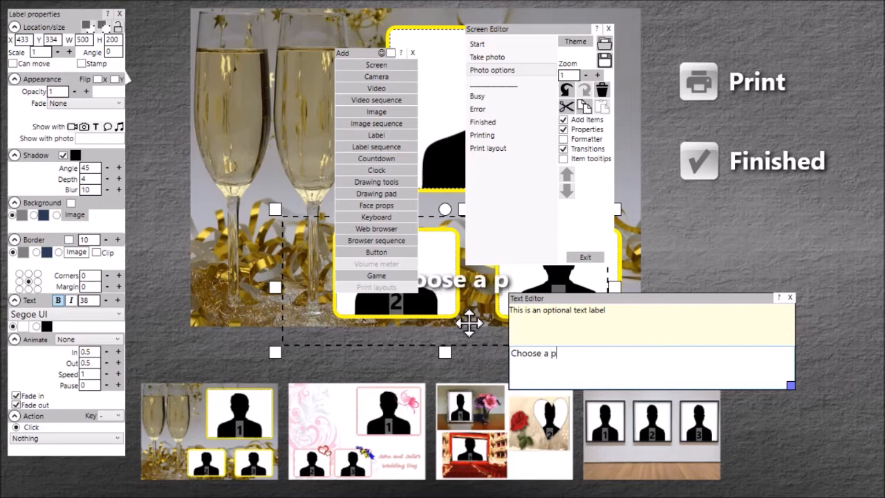
type("rint layout")
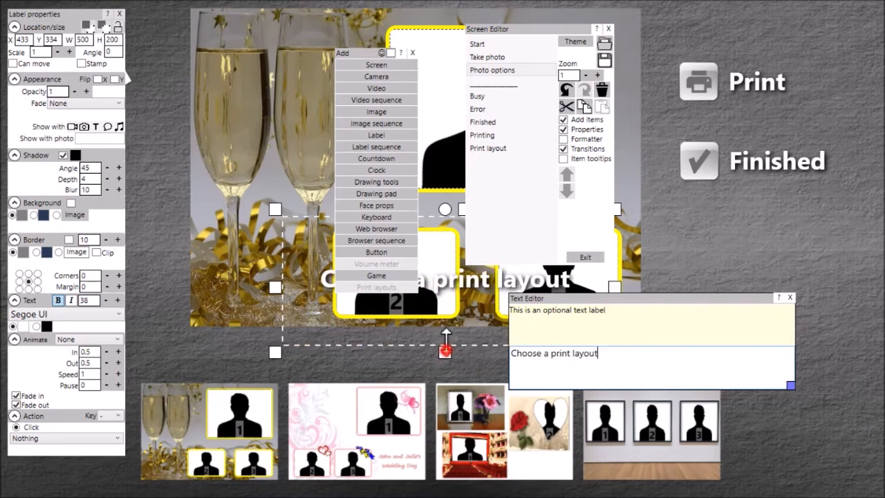
Reduce the label's height to about 55 and close the Add and Text Editor windows
left_click_drag(446, 351, 450, 257)
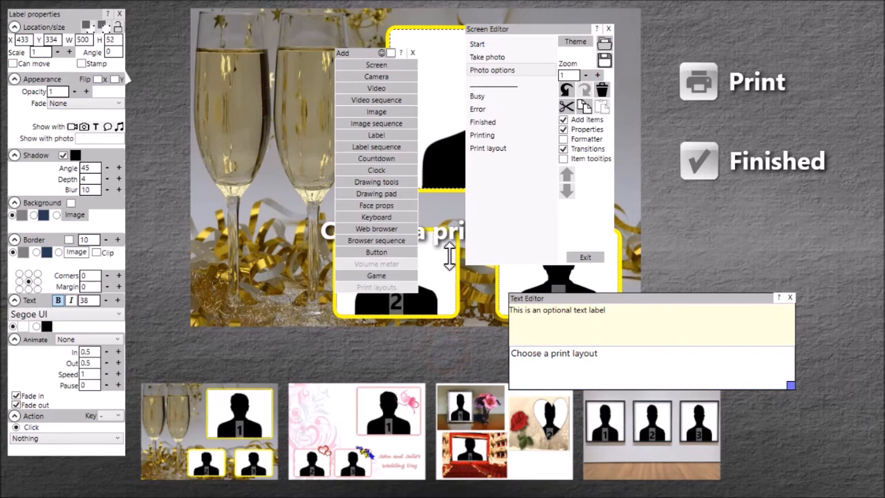
left_click(413, 51)
left_click(791, 298)
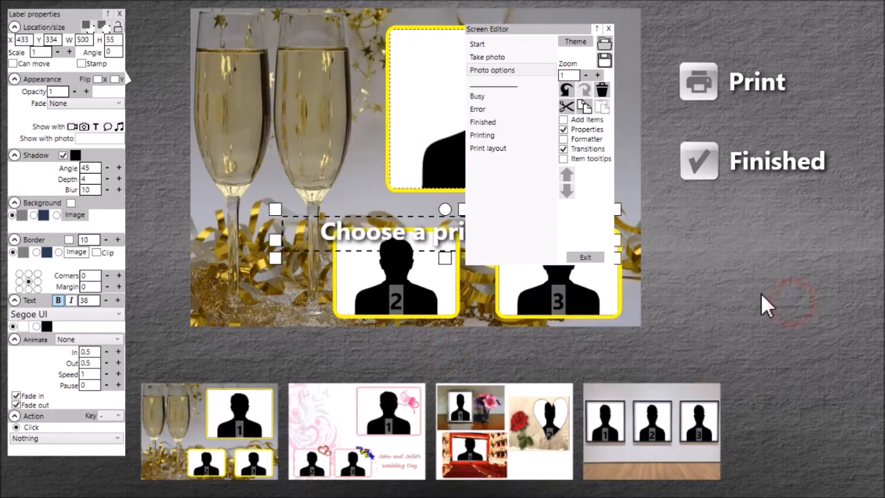
Place the label between the layout preview and the thumbnail grid at about X 373, Y 520, and clear the editor windows from the preview
left_click_drag(433, 223, 348, 352)
left_click_drag(482, 357, 518, 358)
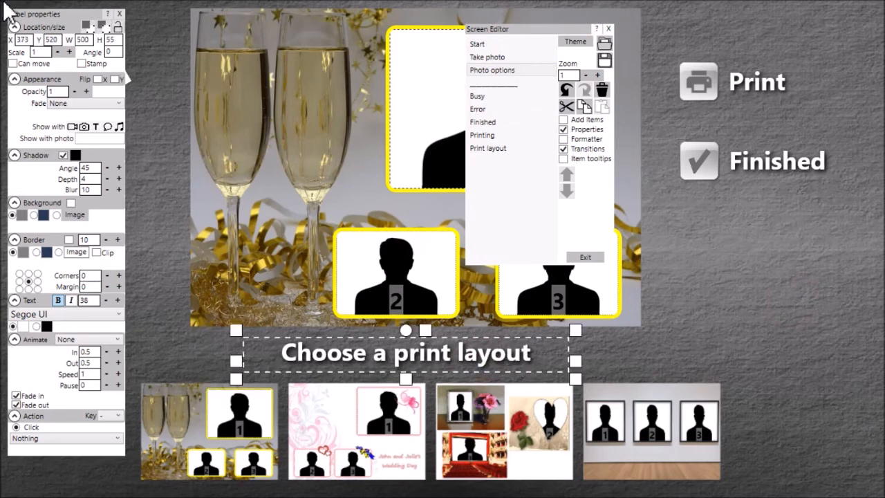
left_click(120, 14)
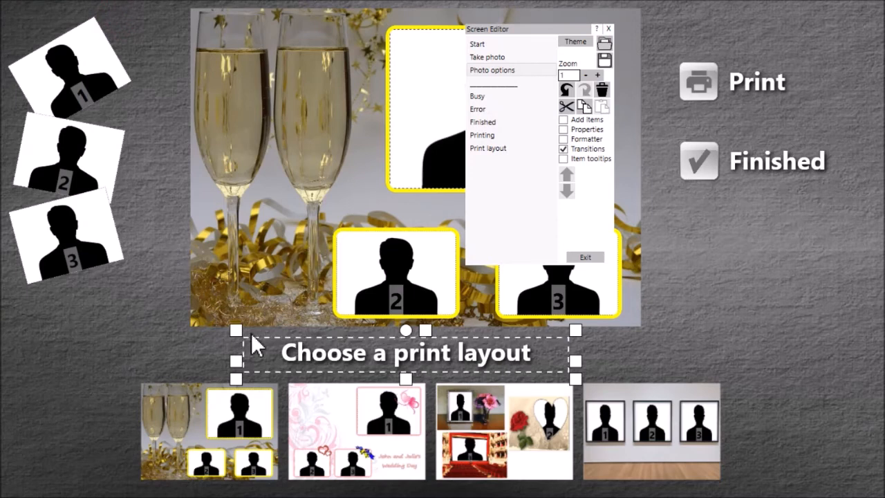
left_click_drag(534, 28, 710, 57)
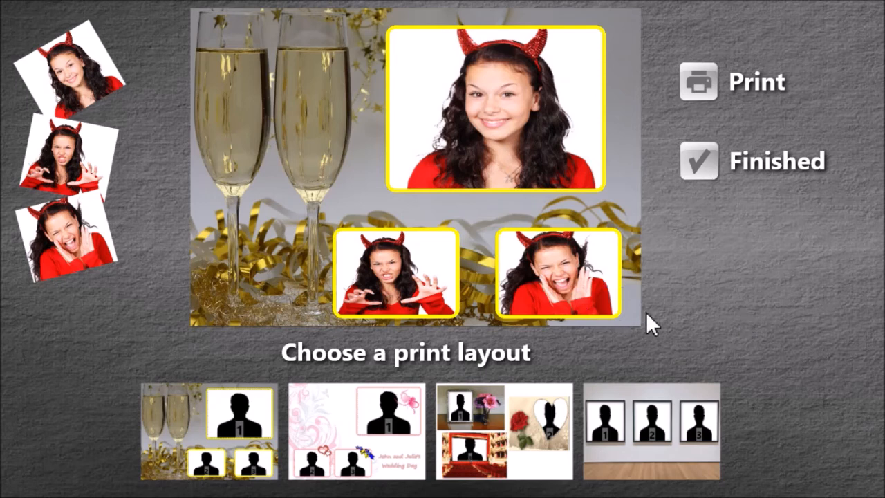
Test the layout grid with the captured photos by choosing the wedding, rose collage, gallery wall and champagne layouts in turn
left_click(350, 428)
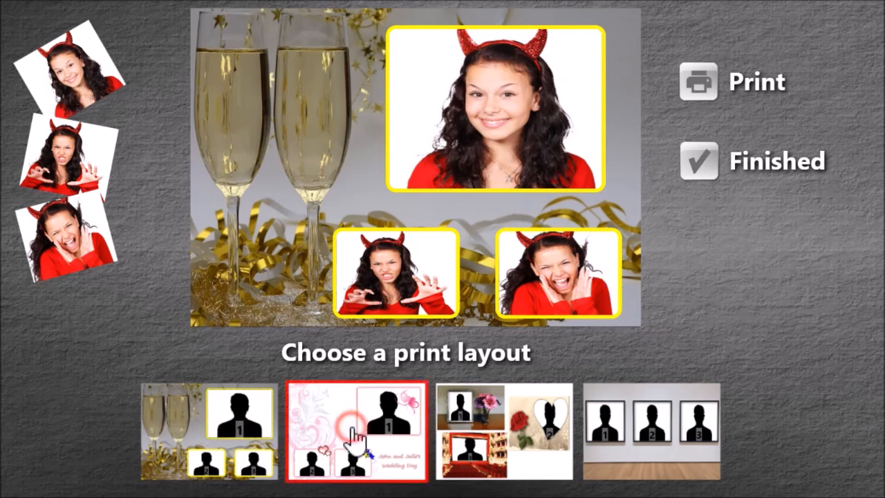
left_click(494, 432)
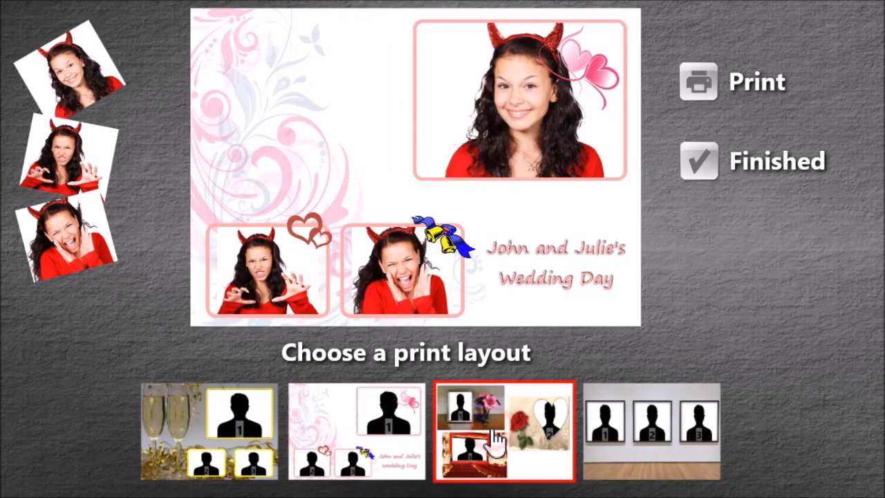
left_click(617, 448)
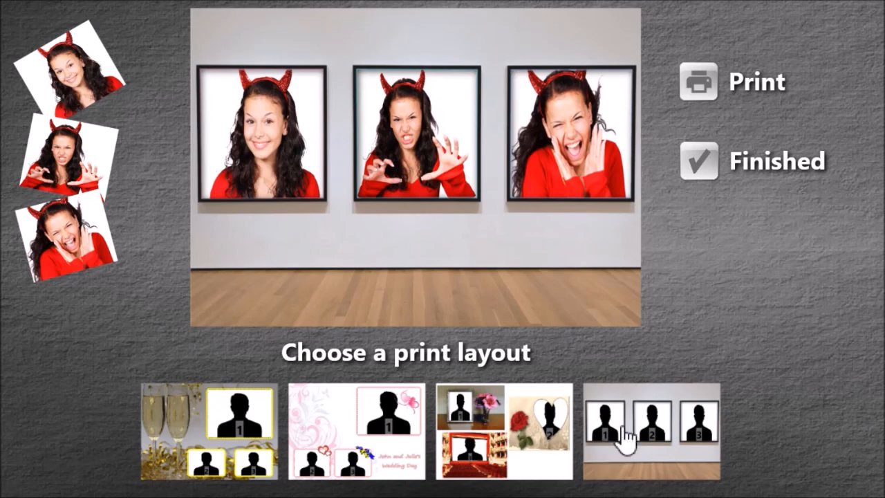
left_click(222, 424)
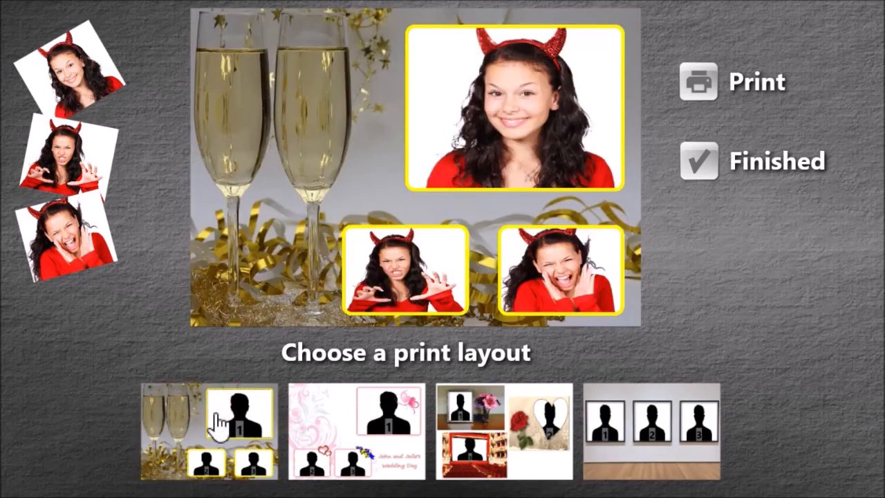